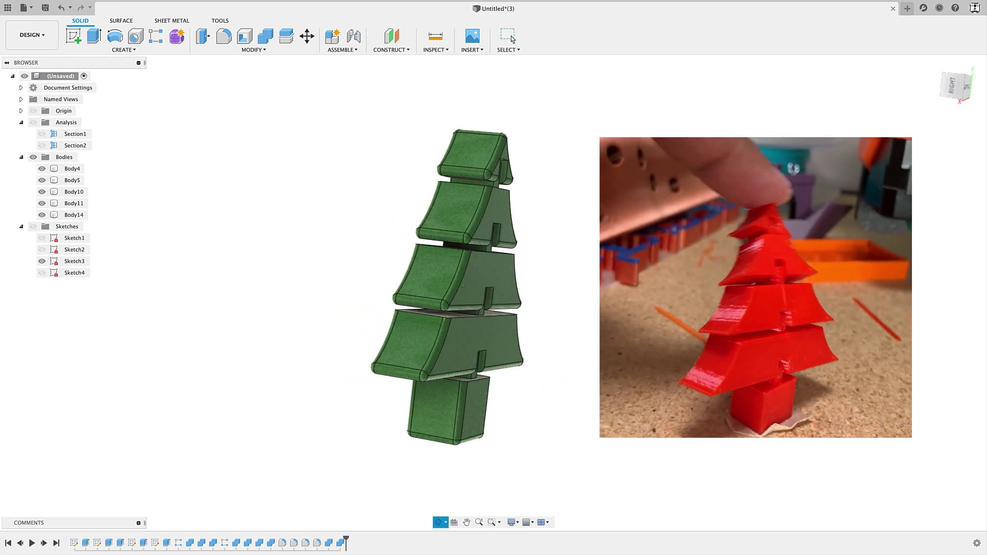
# Step: Hide the tree's bodies one after another, from Body4 down to Body14, to check the separate pieces
pyautogui.press('Escape')
pyautogui.click(455, 303)
pyautogui.press('Escape')
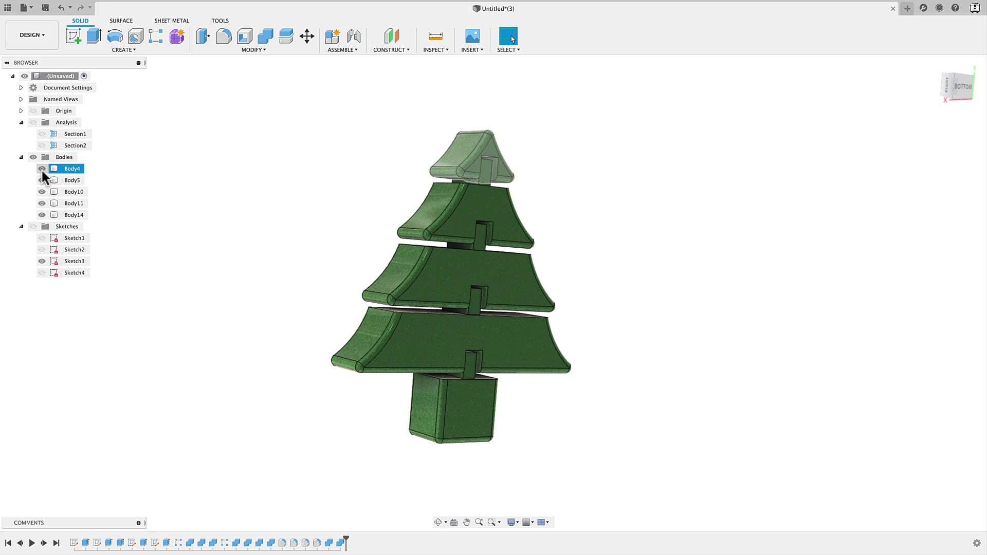
pyautogui.click(42, 168)
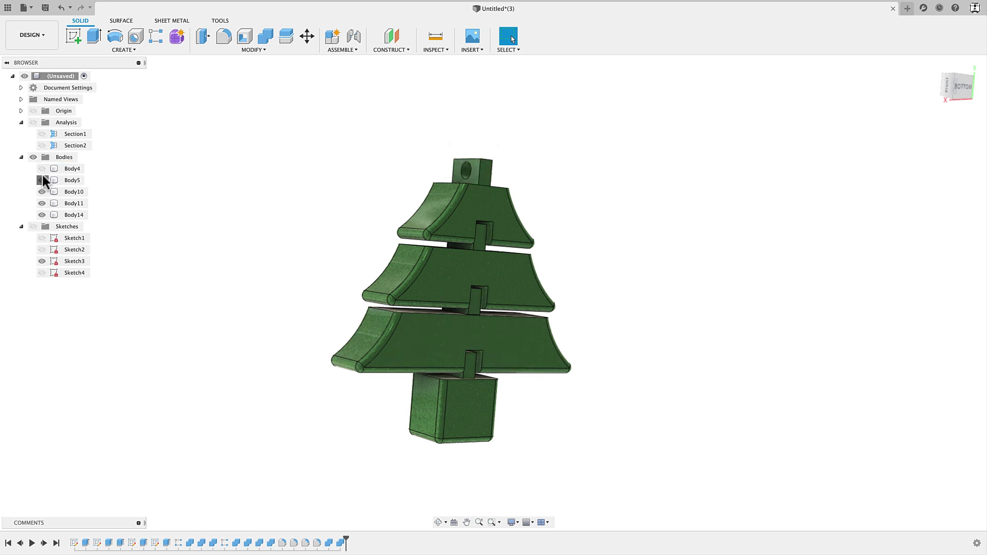
pyautogui.click(43, 180)
pyautogui.click(42, 191)
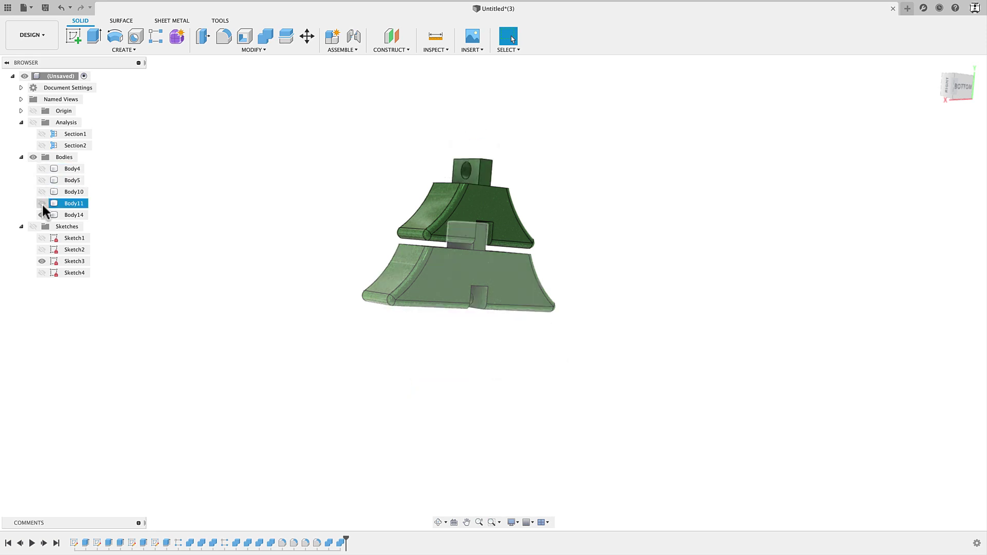
pyautogui.click(42, 203)
pyautogui.click(42, 215)
# Step: Show all the hidden tree bodies again, from Body14 up to Body4
pyautogui.click(43, 215)
pyautogui.click(42, 203)
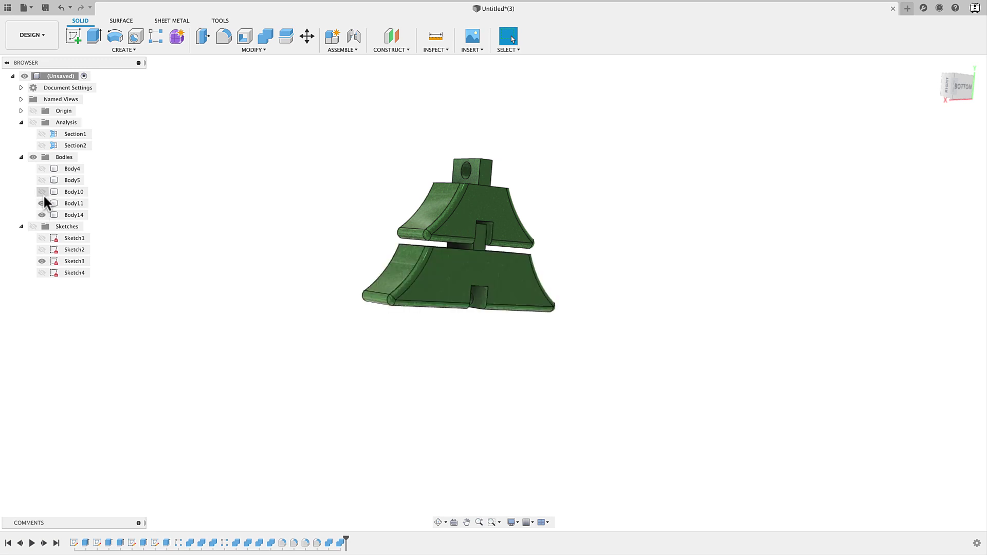
pyautogui.click(43, 191)
pyautogui.click(42, 169)
pyautogui.click(42, 180)
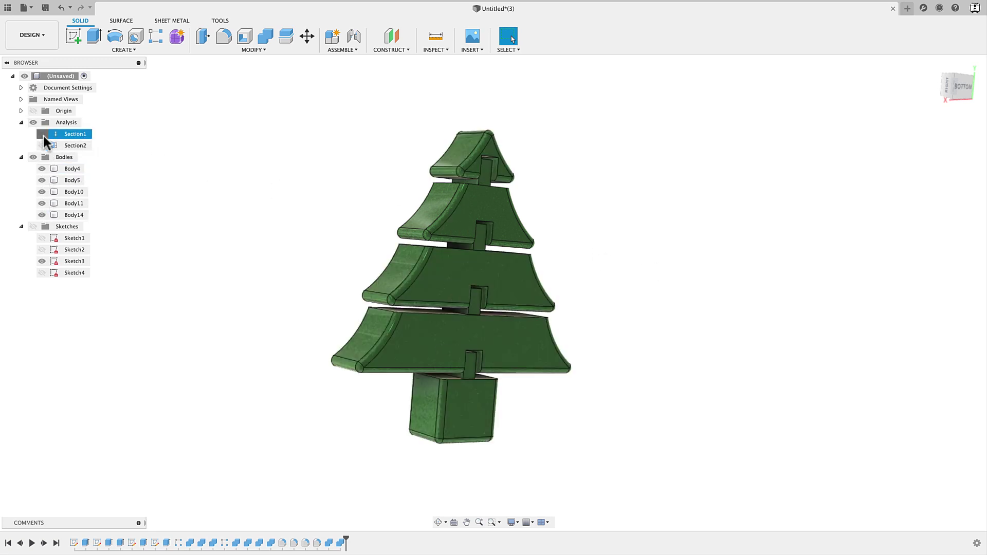
# Step: Examine the clearance around the hinge pins with the Section1 analysis, and turn on the Section2 analysis
pyautogui.click(42, 134)
pyautogui.keyDown('shift'); pyautogui.moveTo(581, 256); pyautogui.dragTo(541, 262, button='middle'); pyautogui.keyUp('shift')
pyautogui.scroll(5, 463, 165)
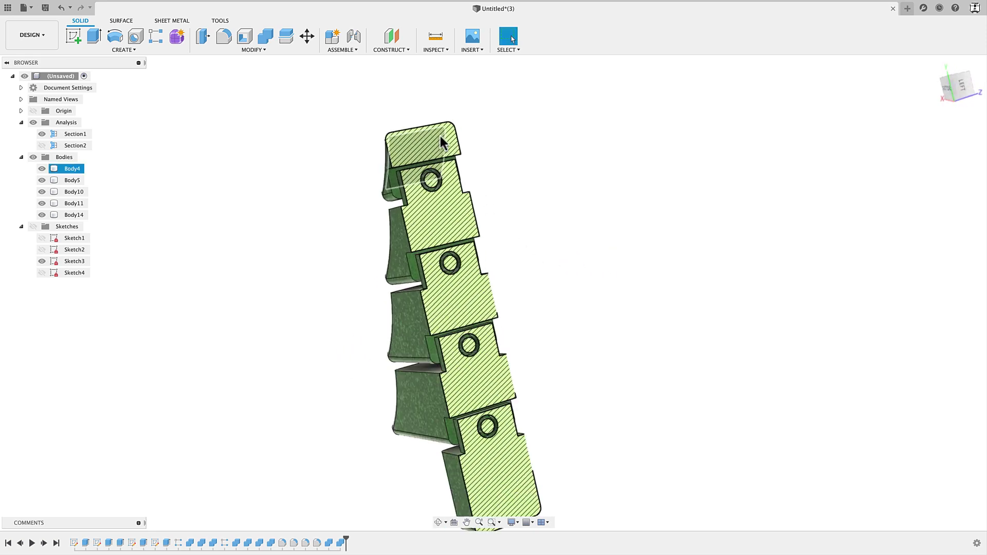
pyautogui.moveTo(449, 149)
pyautogui.keyDown('shift'); pyautogui.mouseDown(button='middle')
pyautogui.moveTo(561, 211)
pyautogui.moveTo(588, 202)
pyautogui.moveTo(423, 211)
pyautogui.moveTo(389, 174)
pyautogui.mouseUp(button='middle'); pyautogui.keyUp('shift')
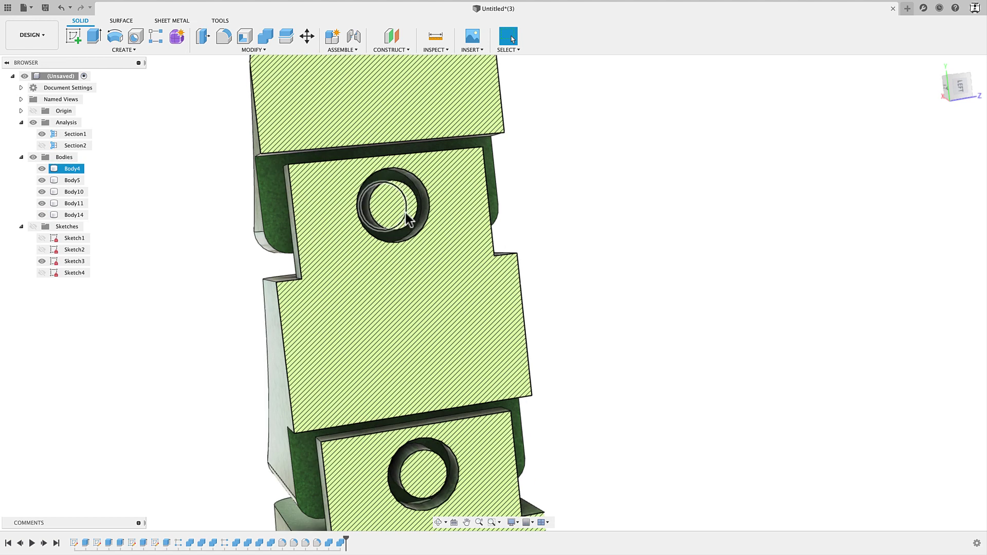
pyautogui.scroll(-4, 405, 211)
pyautogui.click(41, 146)
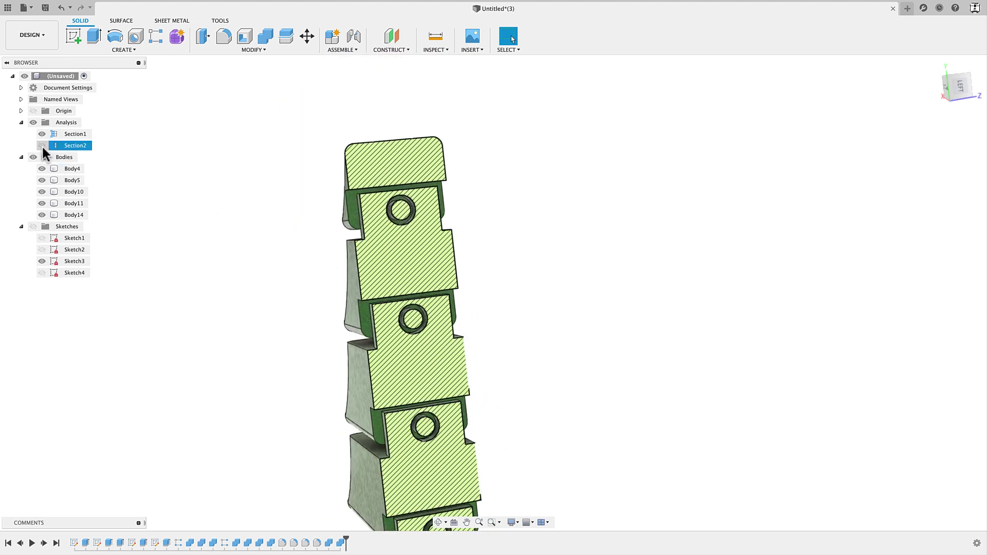
# Step: Hide the section analyses and combine the top tree segment (Body4) with the segment below it (Body14) using the Join operation
pyautogui.click(234, 51)
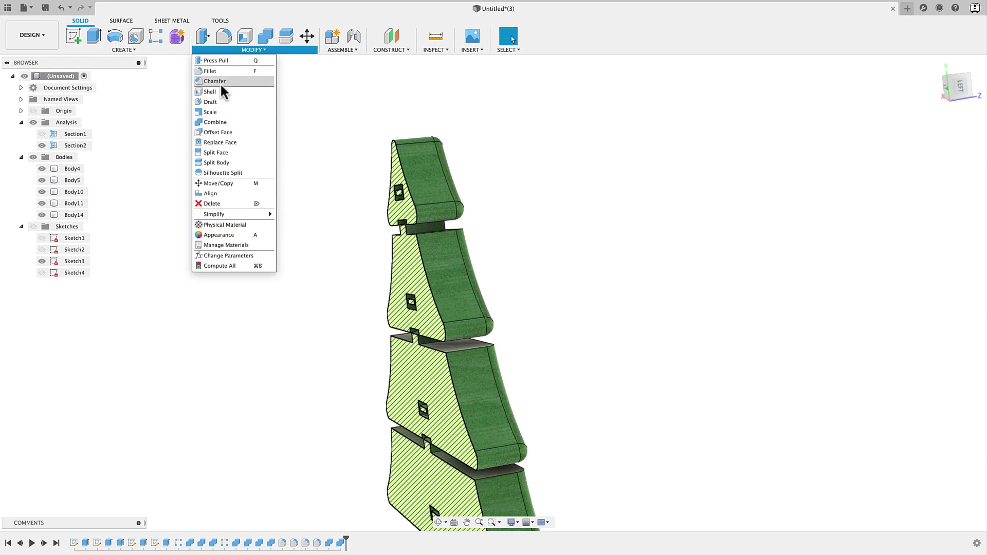
pyautogui.click(214, 123)
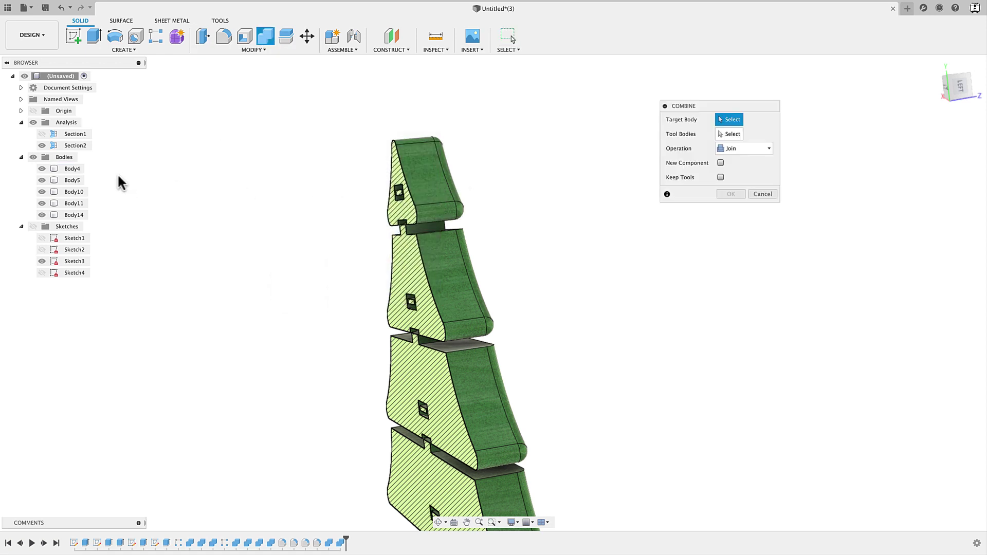
pyautogui.click(37, 121)
pyautogui.click(412, 177)
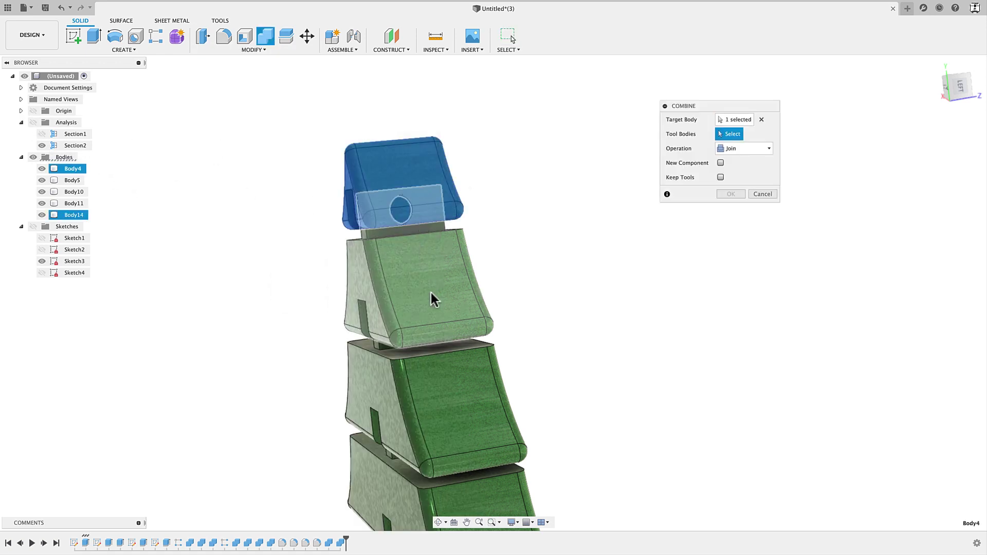
pyautogui.click(430, 292)
pyautogui.keyDown('shift'); pyautogui.moveTo(495, 322); pyautogui.dragTo(720, 247, button='middle'); pyautogui.keyUp('shift')
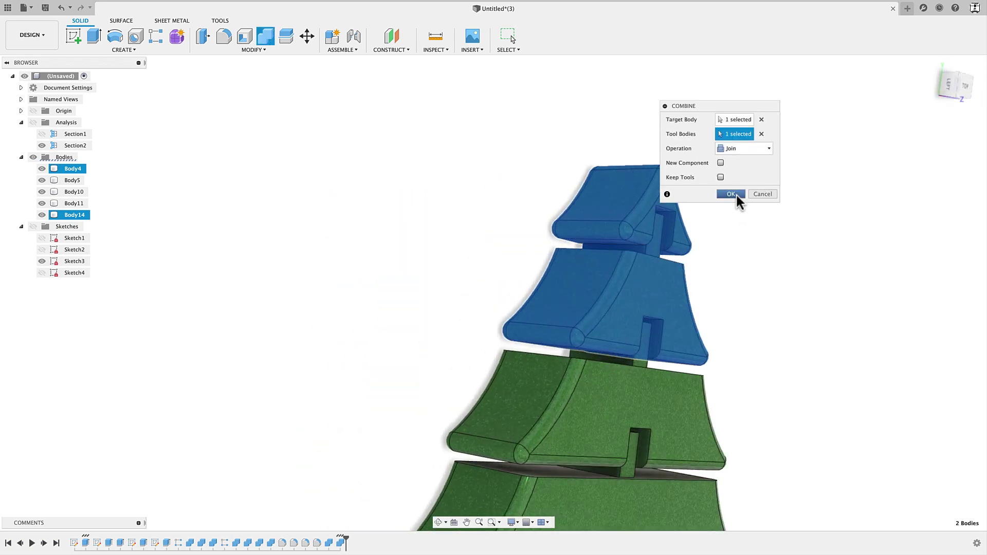
pyautogui.click(736, 192)
pyautogui.scroll(-5, 532, 329)
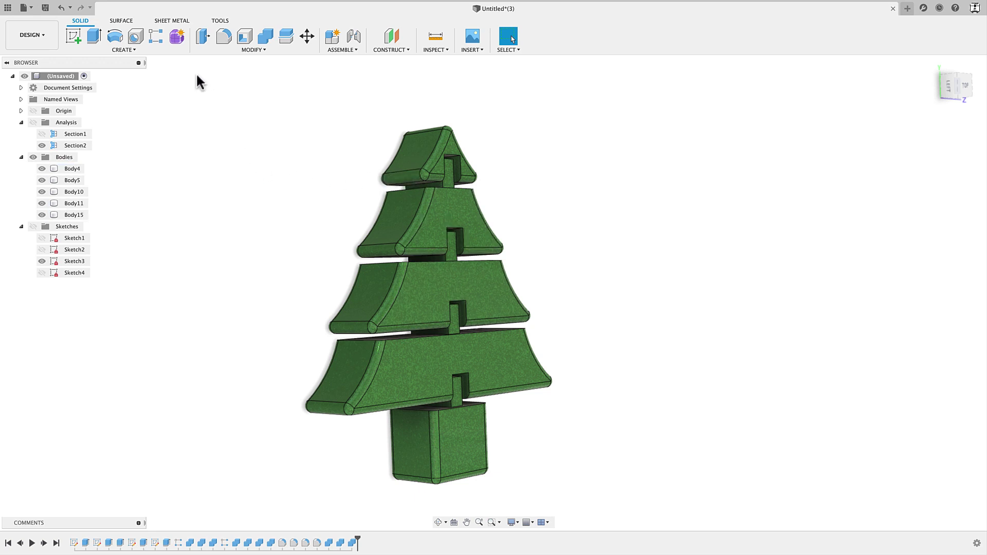
pyautogui.click(219, 21)
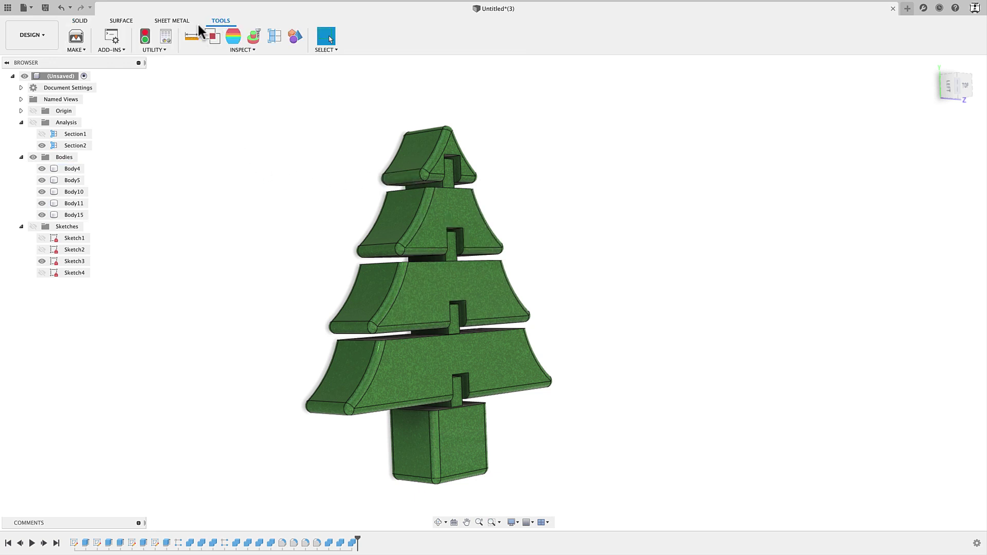
pyautogui.click(78, 44)
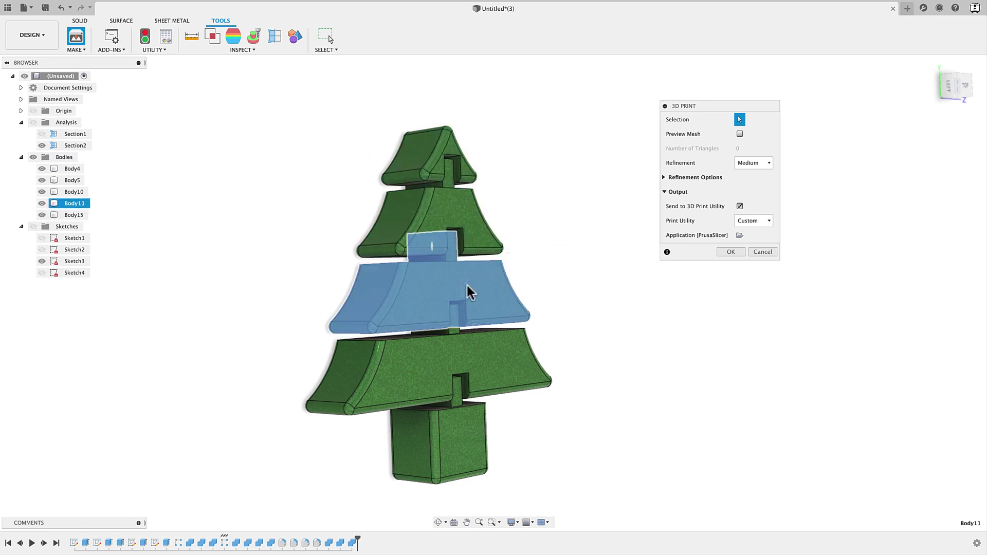
pyautogui.click(493, 350)
pyautogui.moveTo(532, 103); pyautogui.dragTo(162, 545)
pyautogui.moveTo(250, 81); pyautogui.dragTo(621, 509)
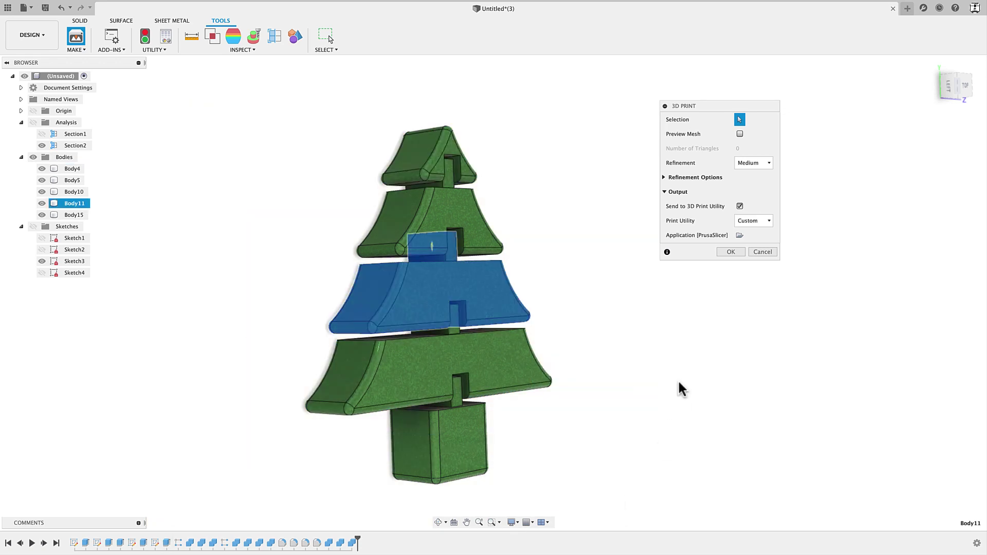
pyautogui.moveTo(718, 106); pyautogui.dragTo(651, 142)
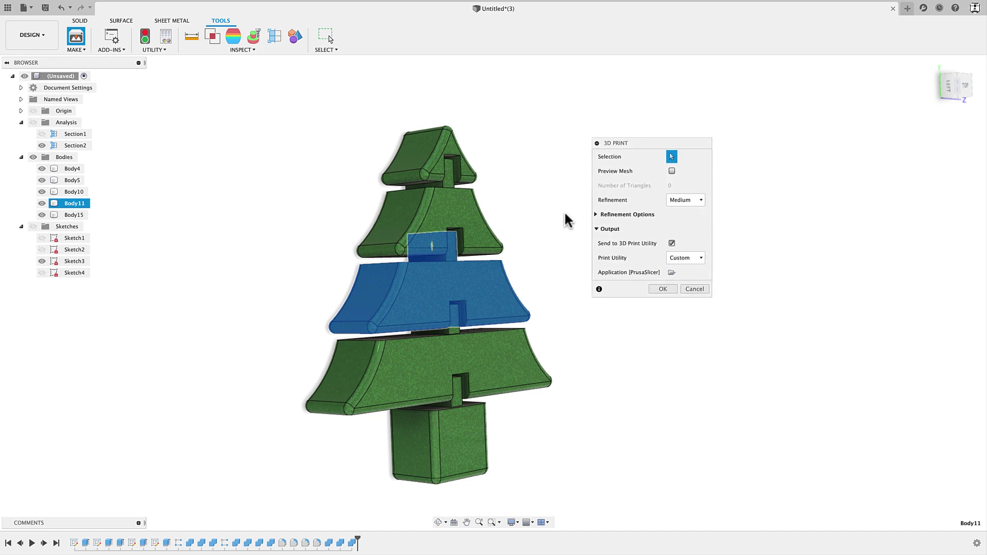
pyautogui.press('Escape')
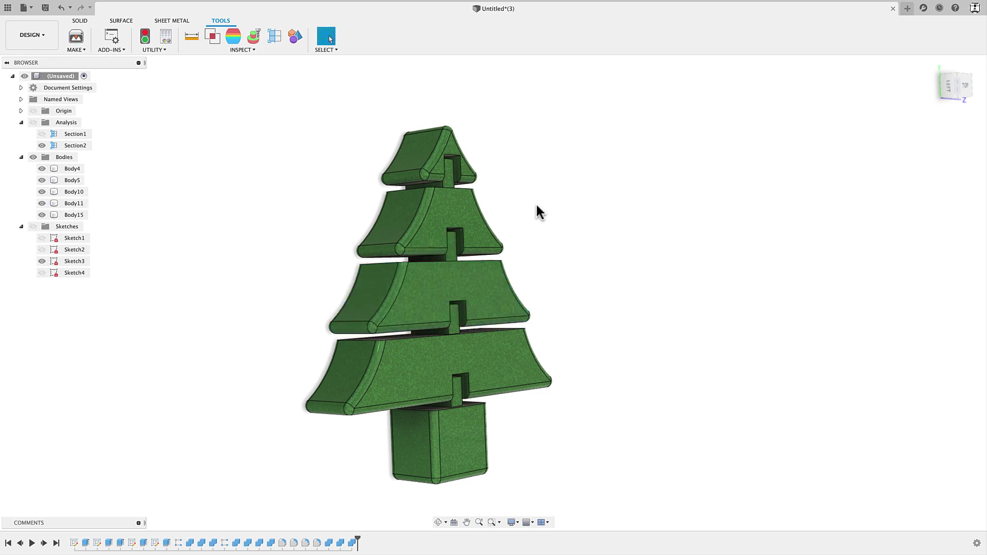
# Step: Send the whole tree component to PrusaSlicer for 3D printing, with medium refinement and the Custom print utility
pyautogui.click(78, 49)
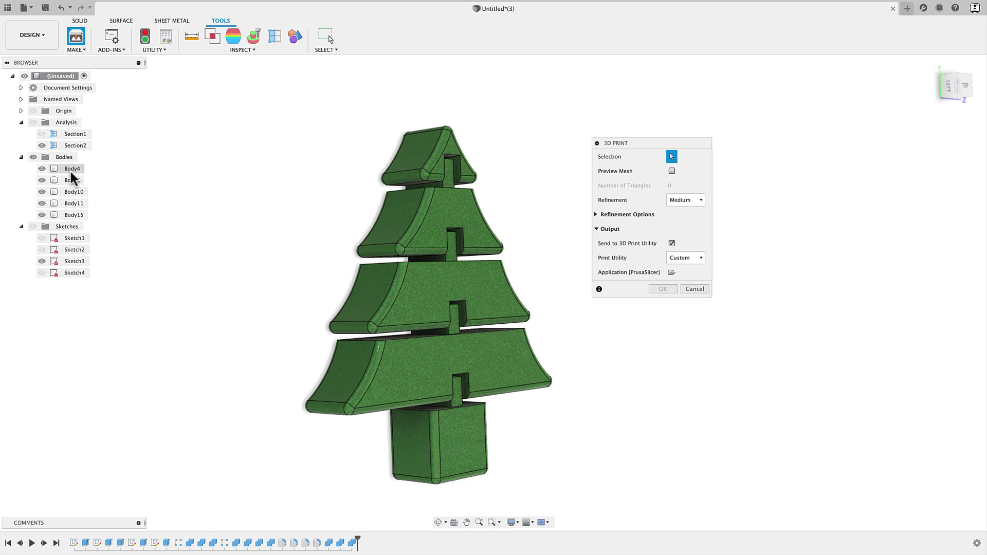
pyautogui.click(73, 215)
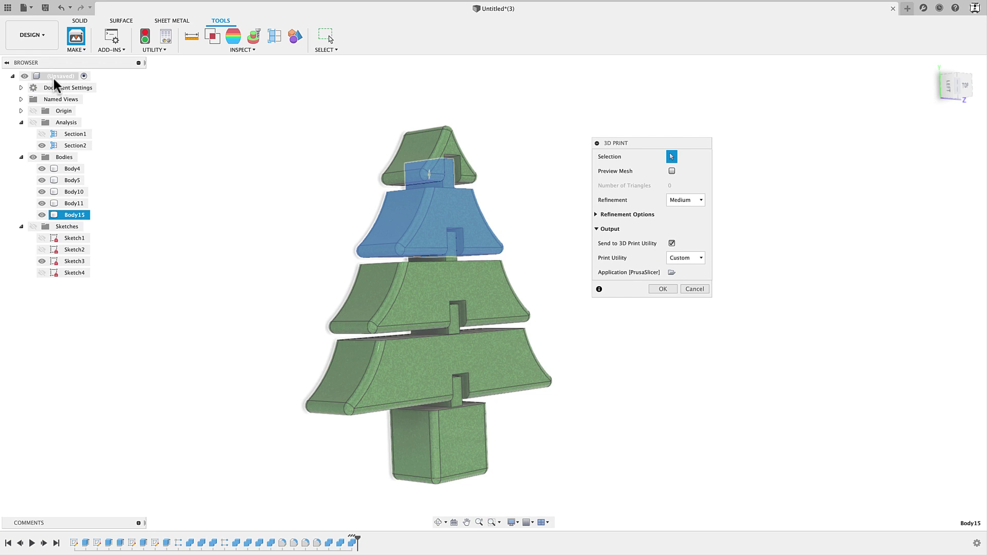
pyautogui.click(54, 76)
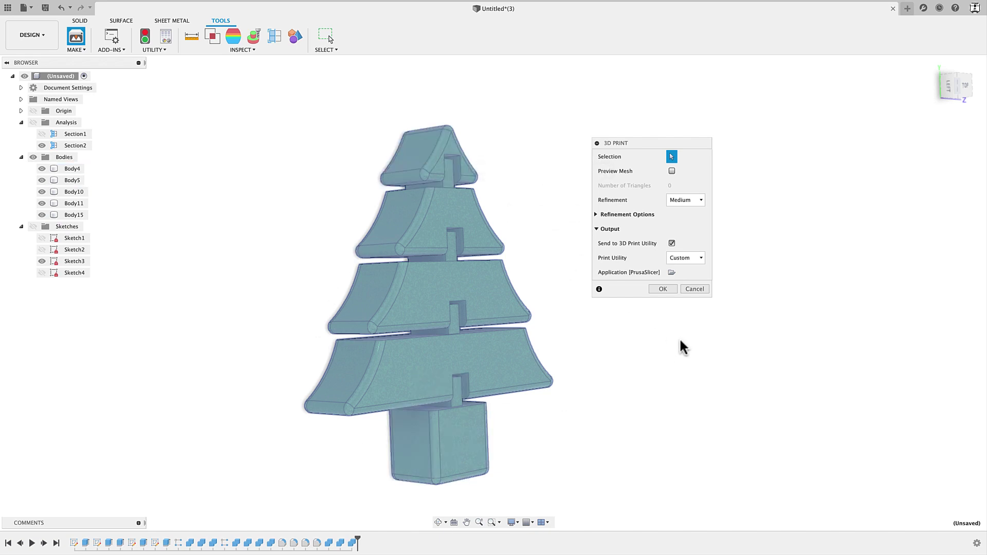
pyautogui.click(672, 243)
pyautogui.click(671, 243)
pyautogui.click(697, 258)
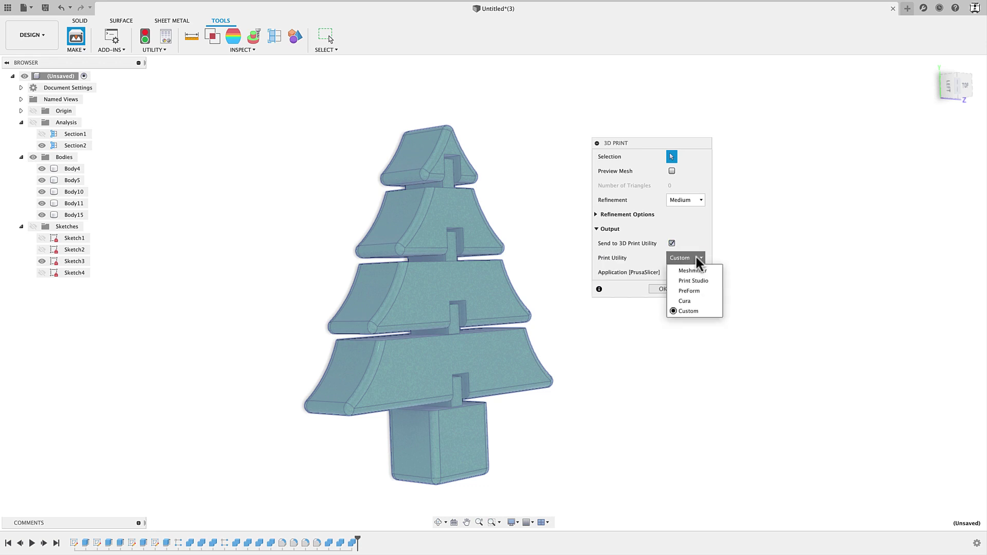
pyautogui.click(684, 311)
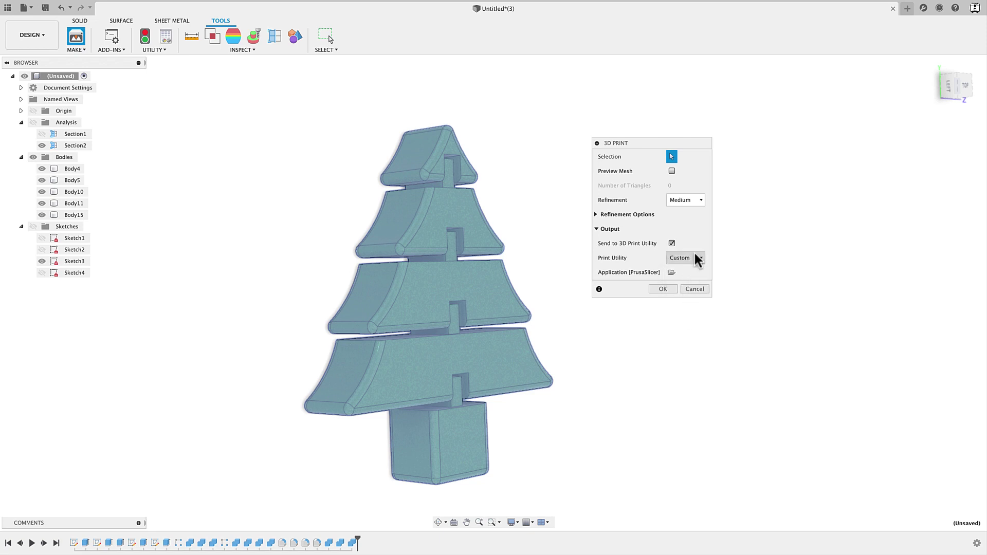
pyautogui.click(650, 289)
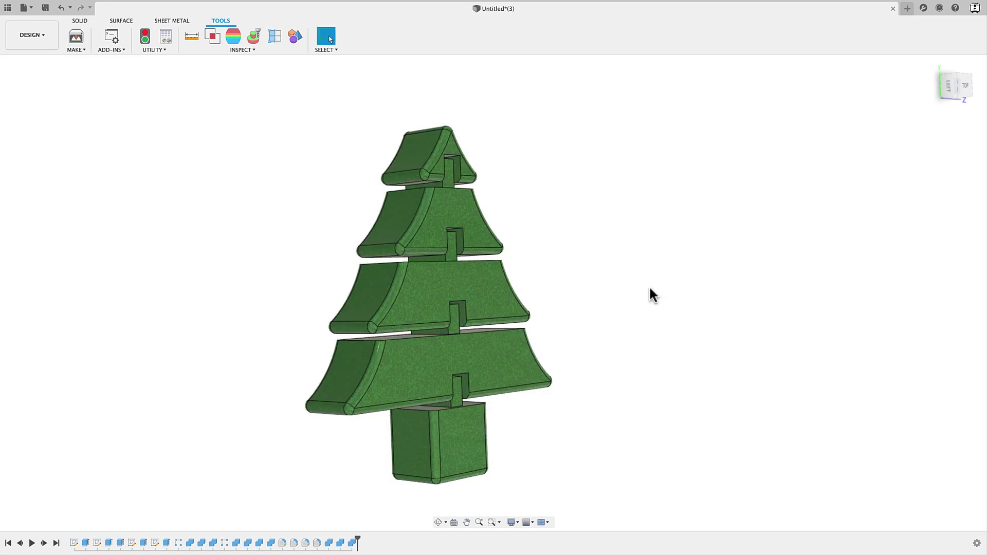
# Step: Switch to PrusaSlicer and inspect the imported tree on the print bed from an angle
pyautogui.press('super+Tab')
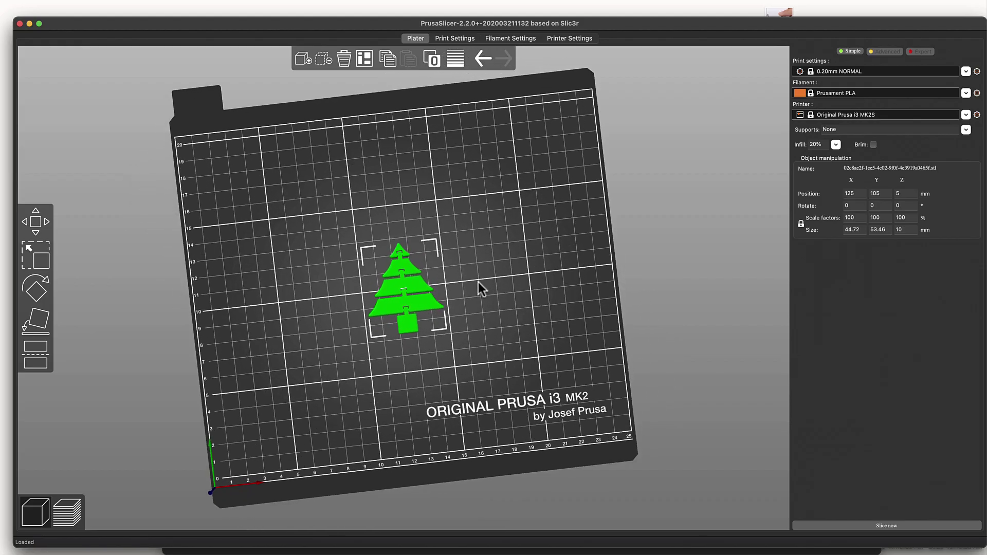
pyautogui.moveTo(480, 286)
pyautogui.mouseDown()
pyautogui.moveTo(456, 276)
pyautogui.moveTo(483, 285)
pyautogui.moveTo(485, 270)
pyautogui.mouseUp()
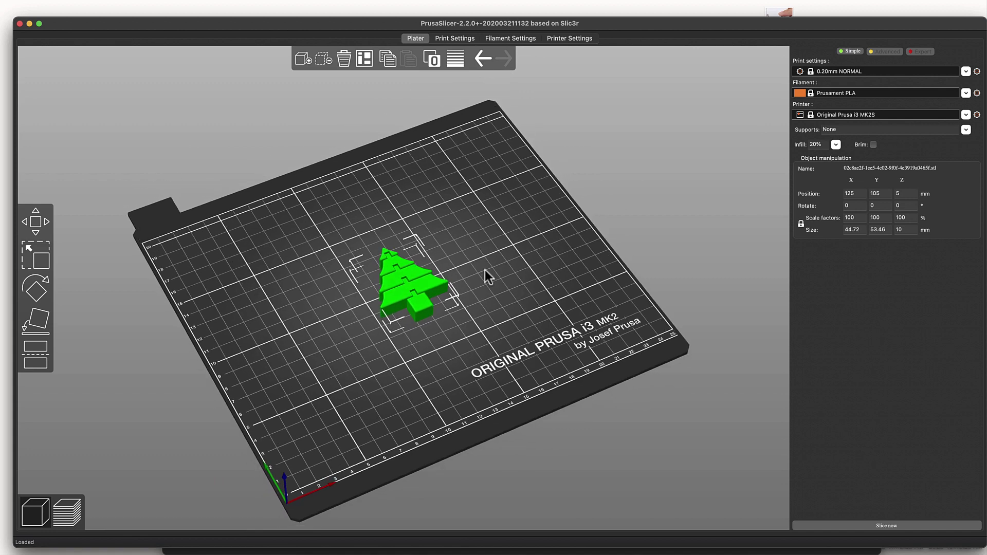
pyautogui.click(485, 270)
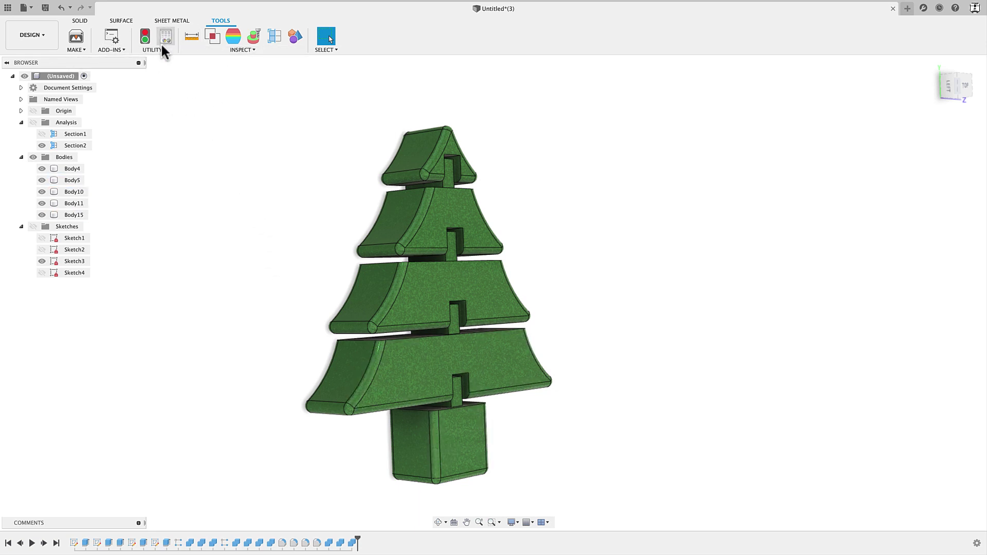
# Step: Hide the trunk (Body5) in Fusion 360 and send the whole component to PrusaSlicer as a 3D print
pyautogui.click(82, 51)
pyautogui.click(82, 60)
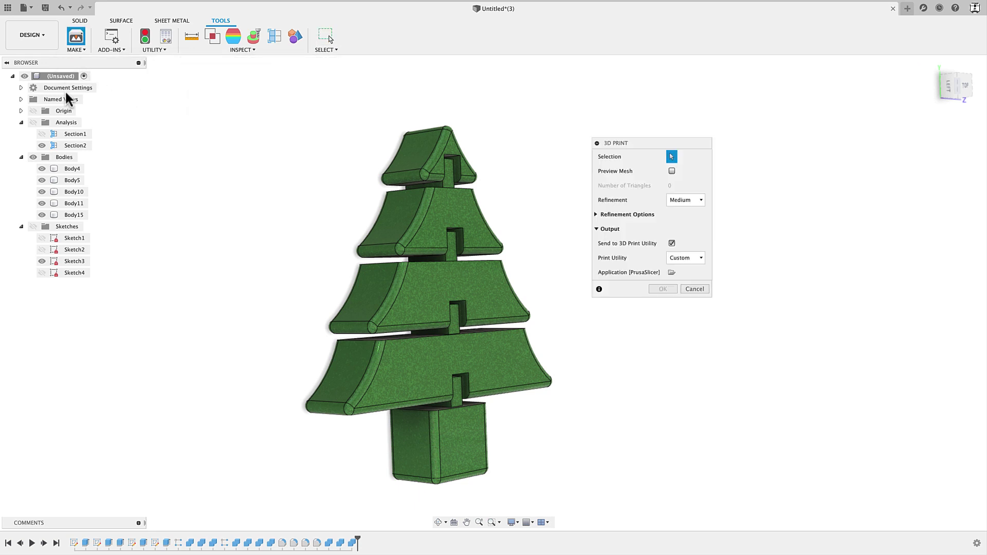
pyautogui.click(61, 76)
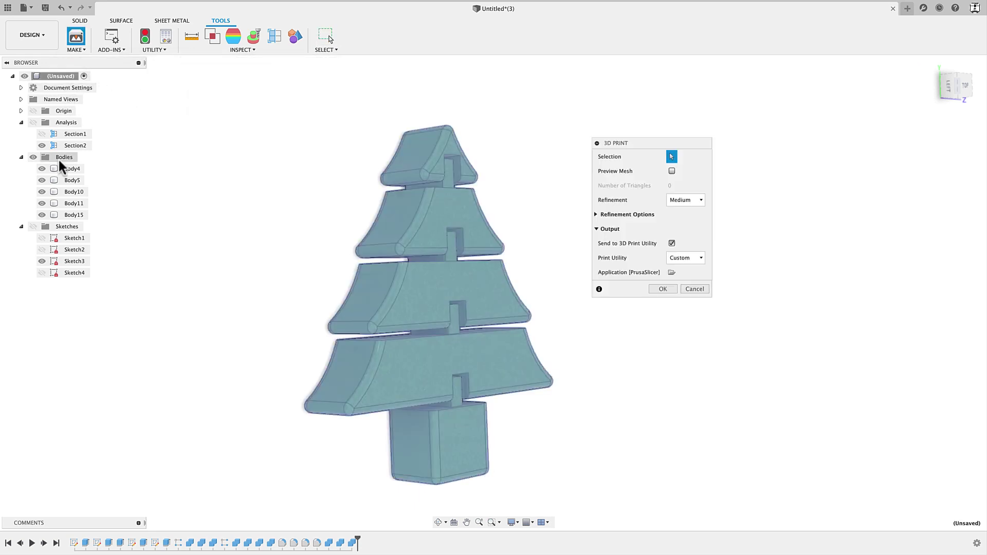
pyautogui.click(41, 181)
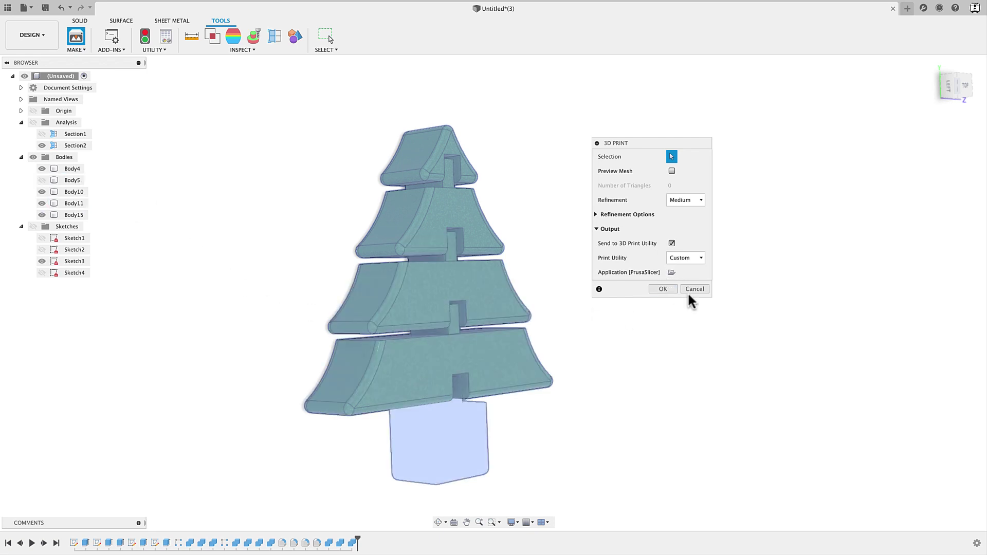
pyautogui.click(661, 288)
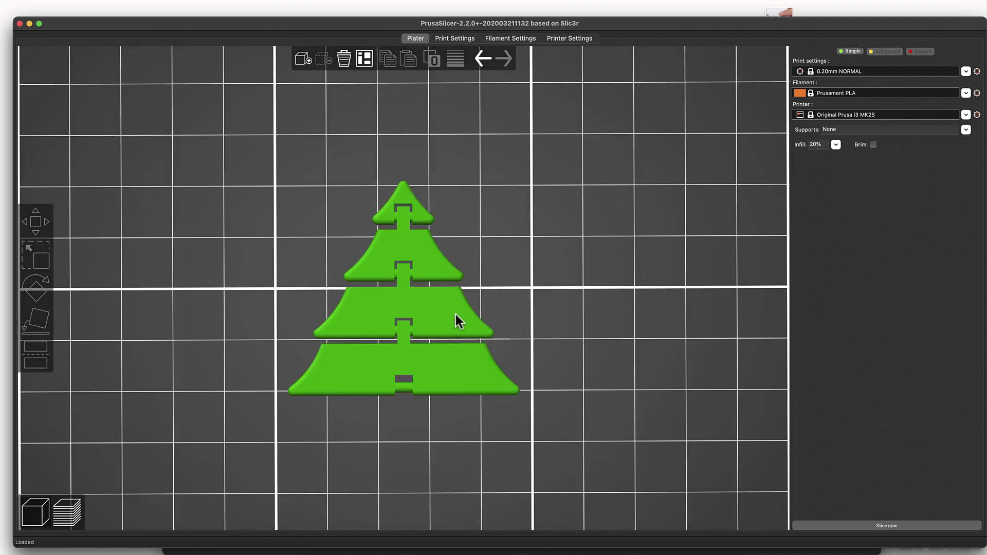
pyautogui.moveTo(517, 348); pyautogui.dragTo(510, 326)
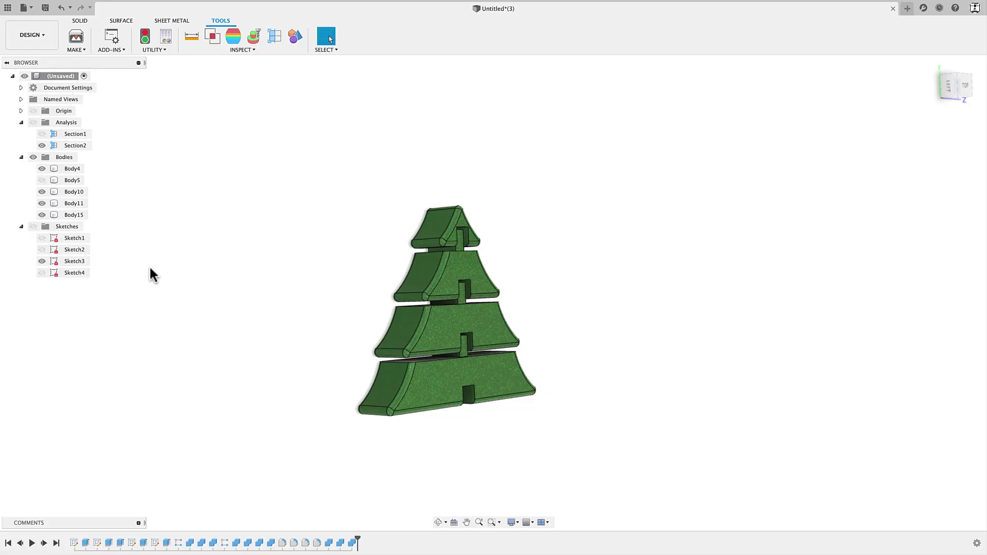
# Step: Show the trunk (Body5) again in Fusion 360 and select the whole component for a new 3D print
pyautogui.click(42, 180)
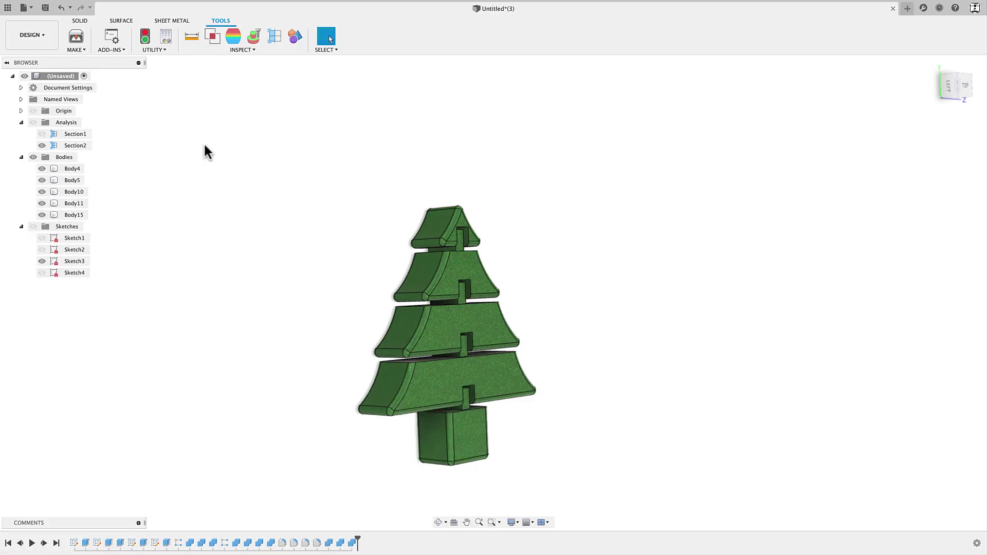
pyautogui.click(70, 47)
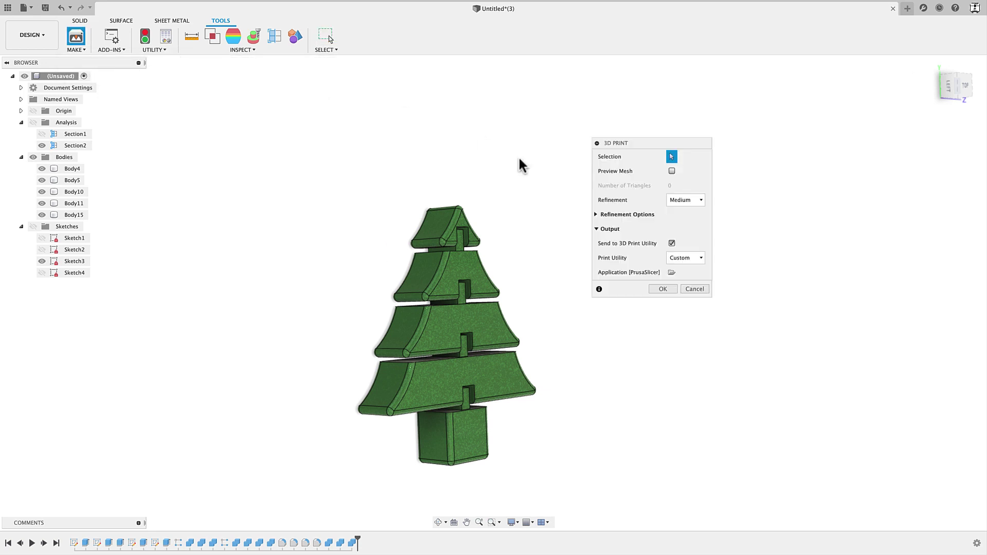
pyautogui.moveTo(621, 144); pyautogui.dragTo(610, 145)
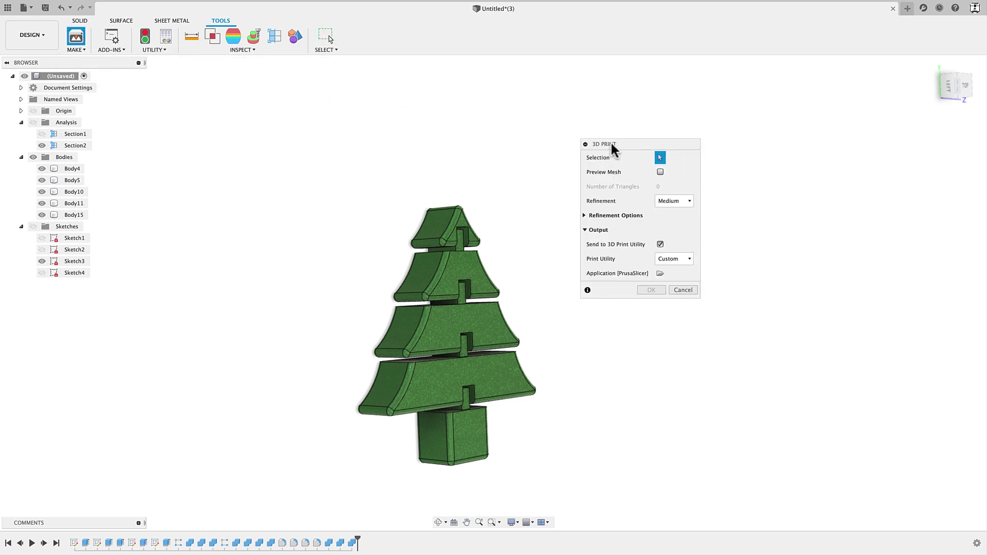
pyautogui.click(55, 77)
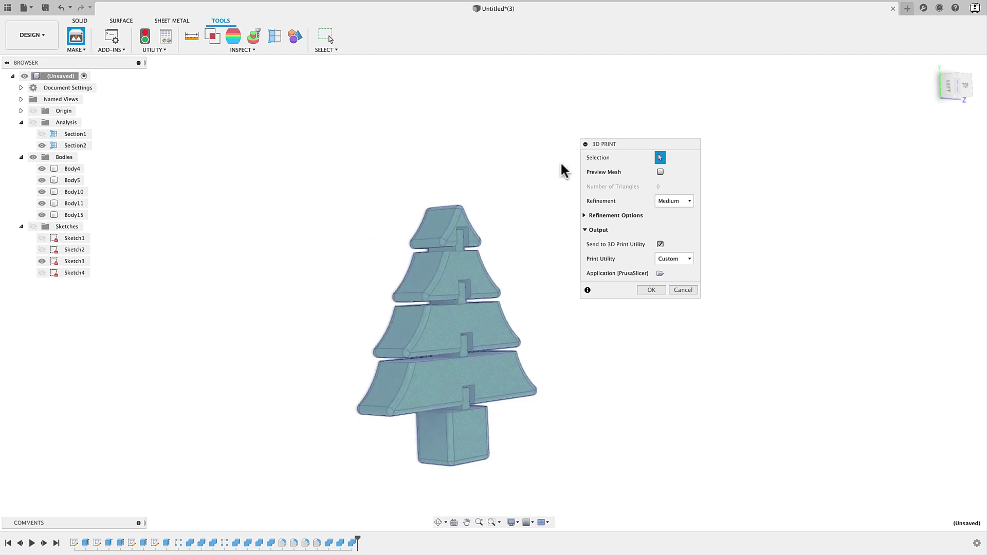
# Step: Hide the Body11 segment and show it again while the whole component is selected for printing
pyautogui.click(50, 205)
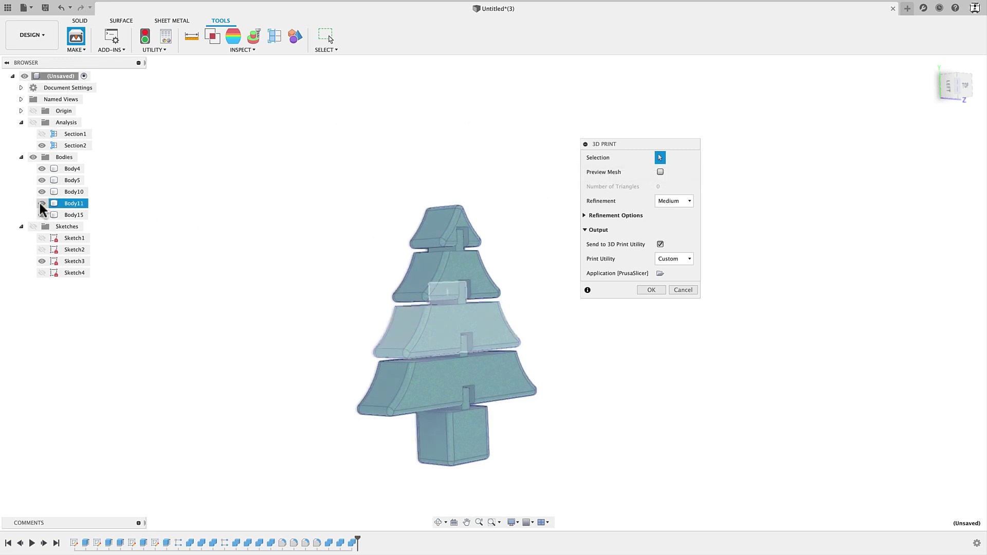
pyautogui.click(41, 203)
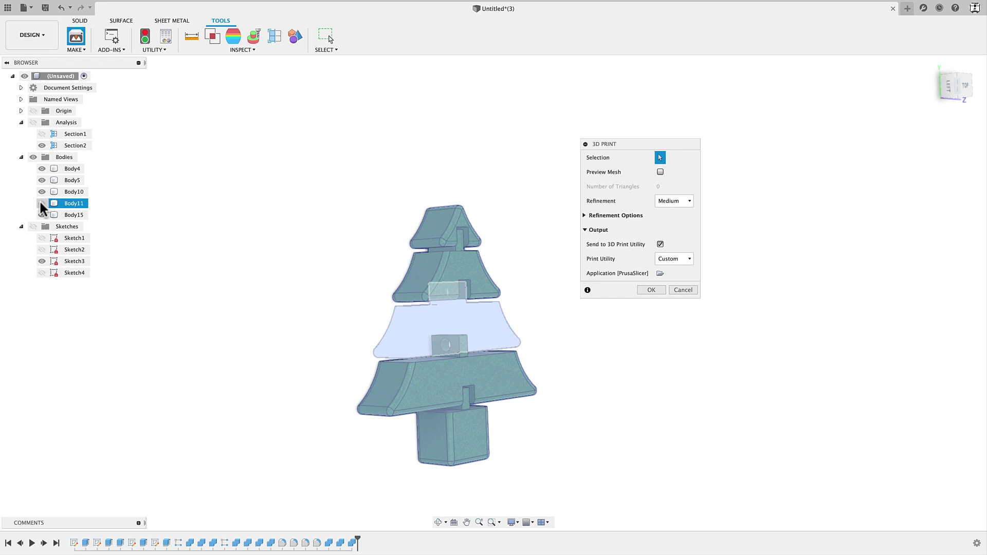
pyautogui.click(41, 203)
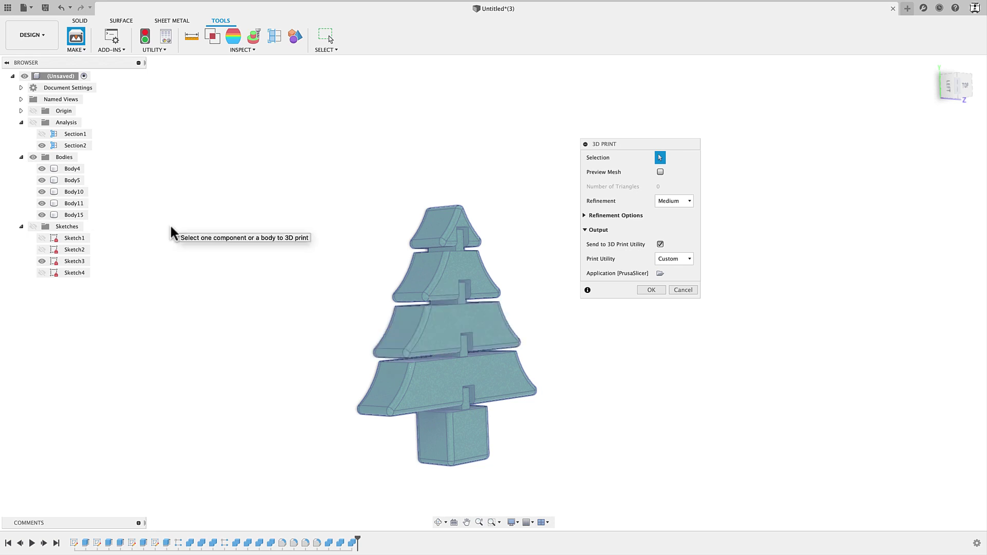